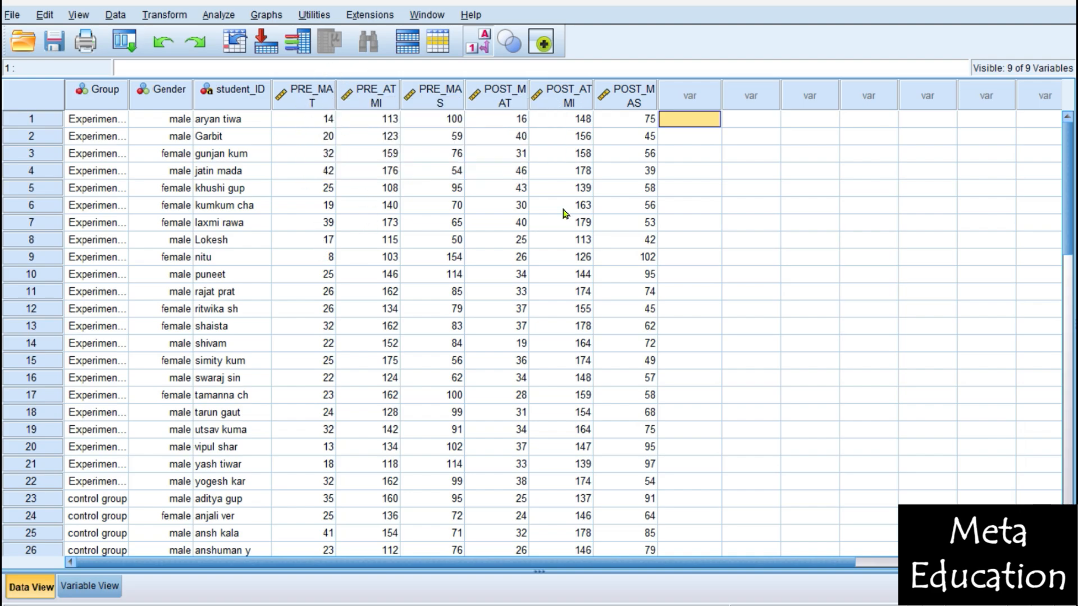
- Start a Compute Variable transformation with the target variable Diff_achi and clear the existing numeric expression
left_click(175, 21)
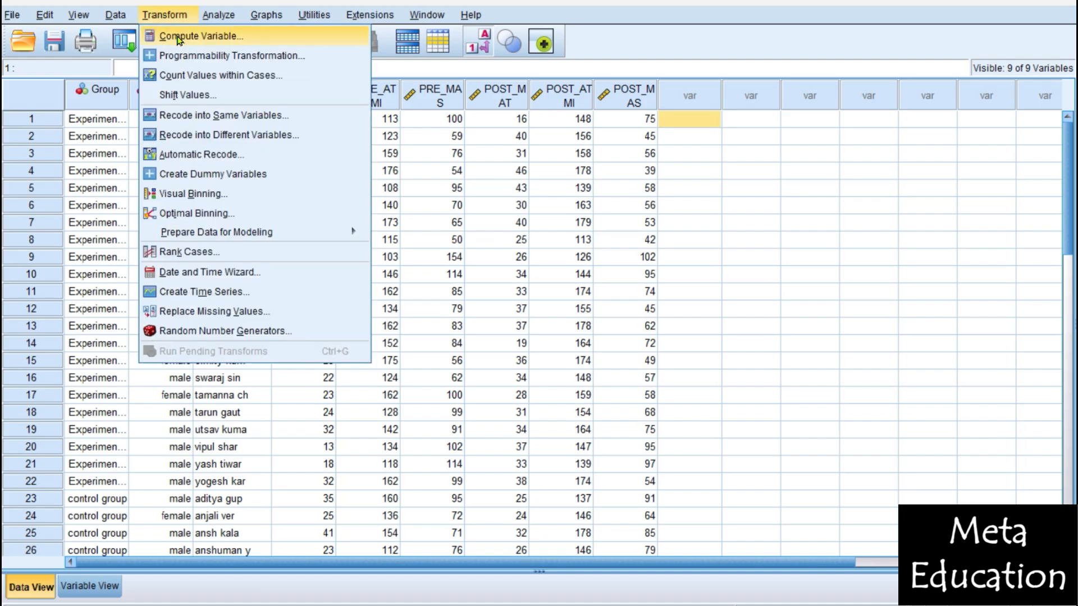
left_click(179, 36)
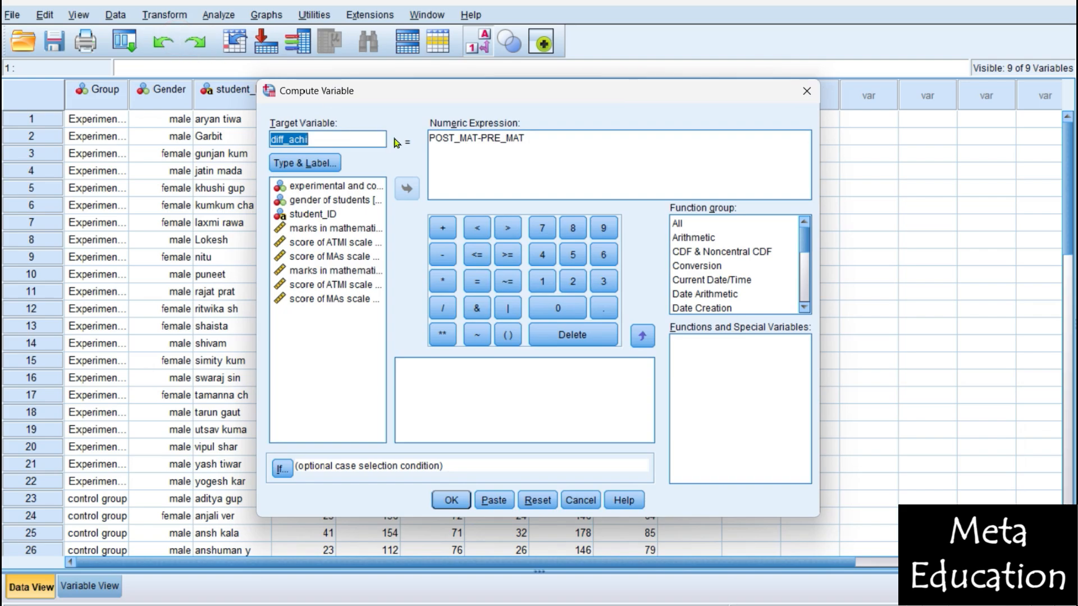
left_click(344, 140)
double_click(346, 141)
type("Diff")
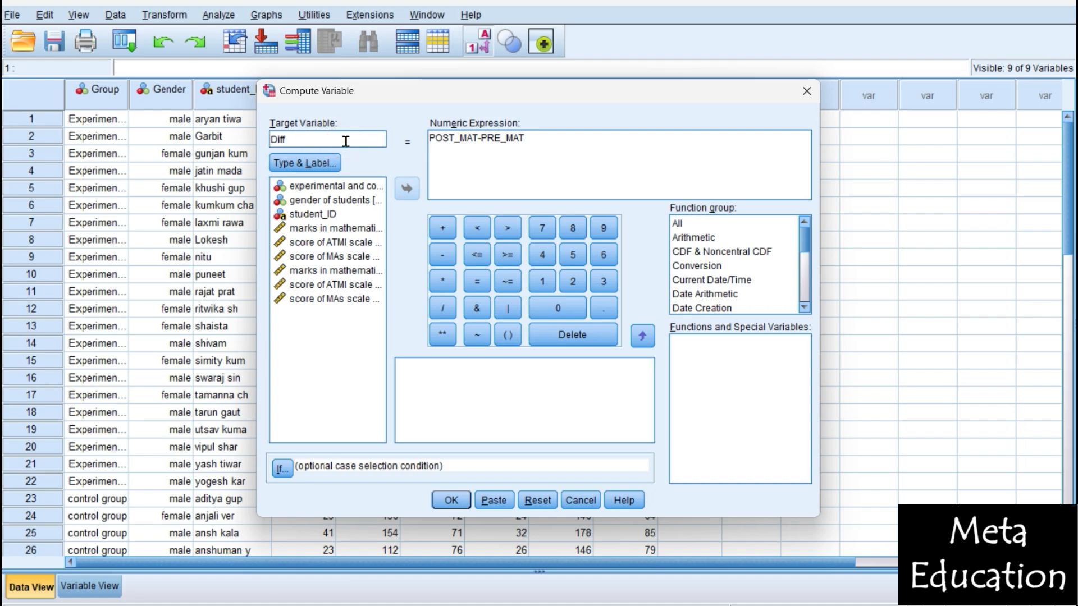
triple_click(532, 135)
key("Delete")
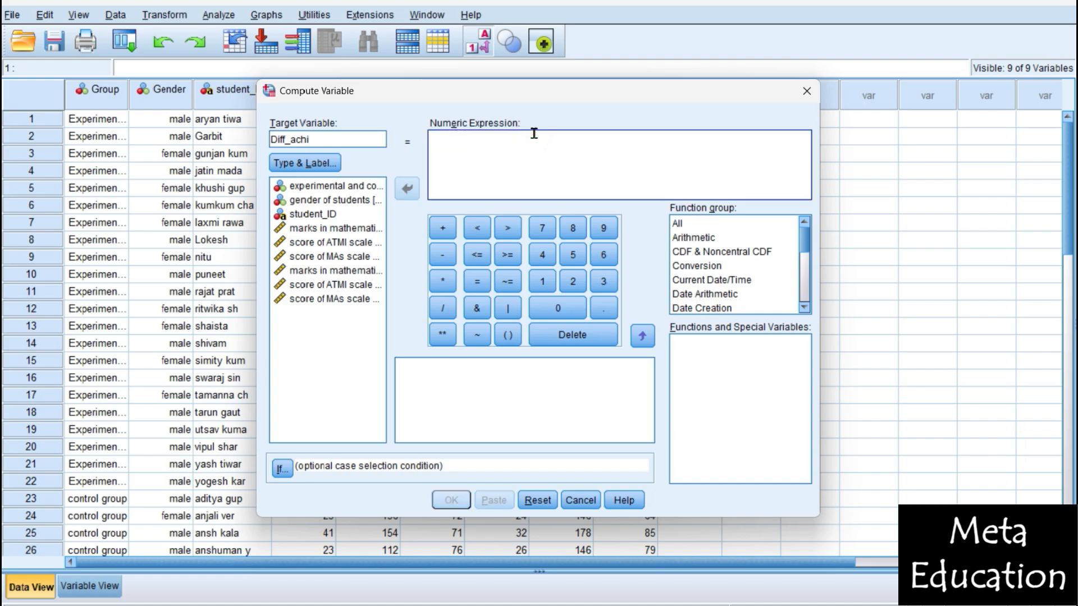
- Build the expression PRE_MAT-POST_MAT for Diff_achi, run the computation and return to the data
left_click(357, 234)
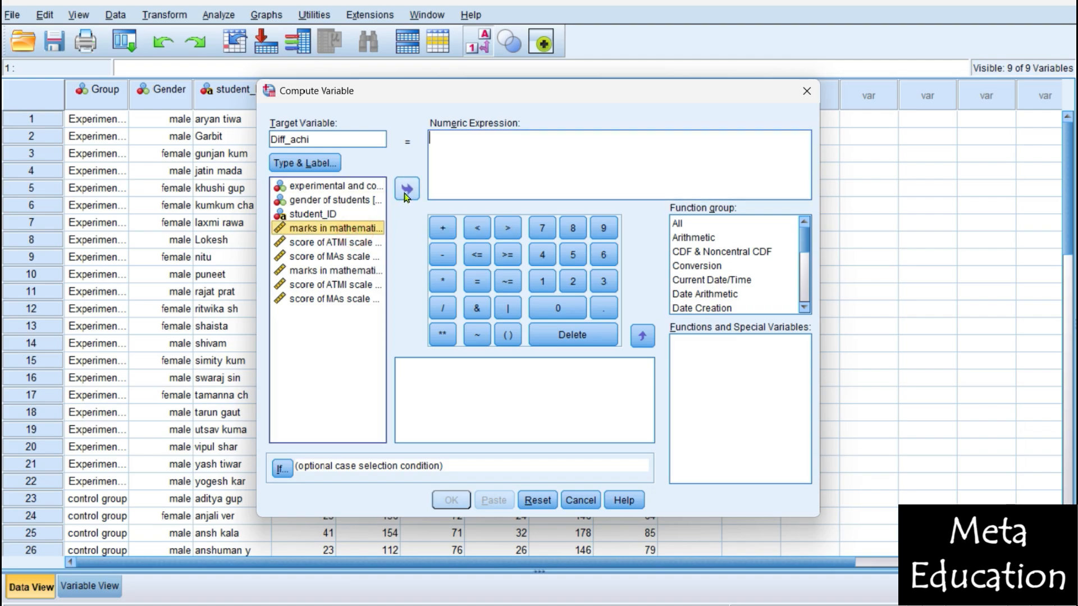
left_click(405, 191)
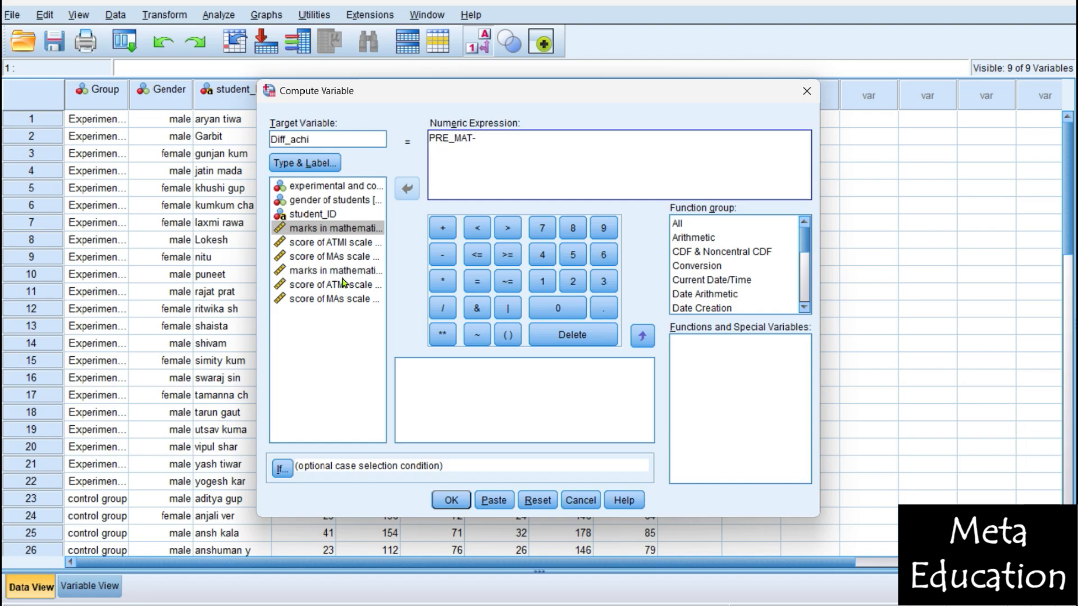
left_click(325, 275)
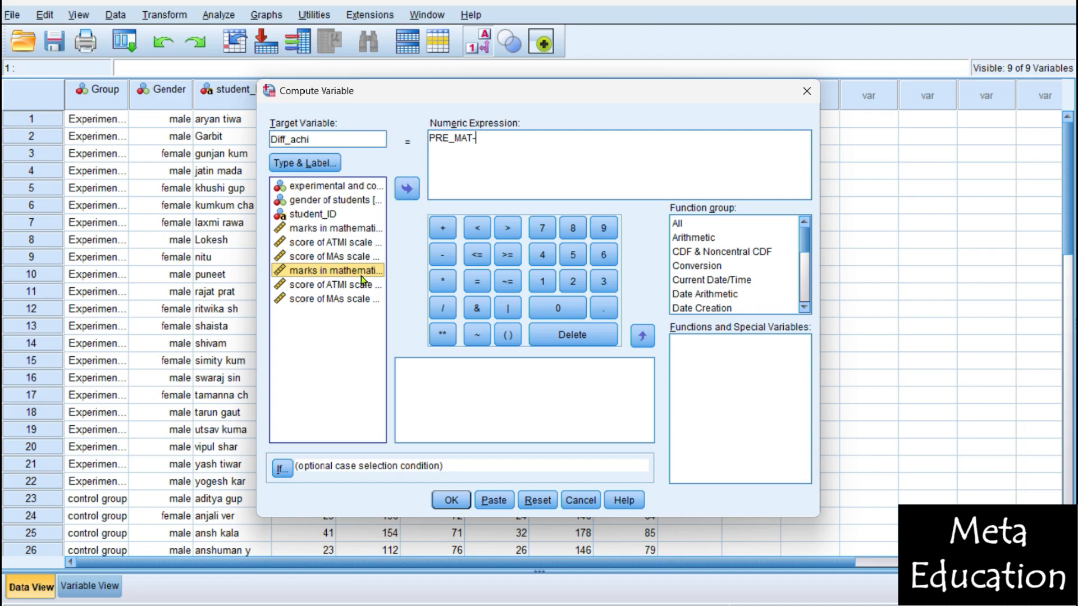
left_click(407, 188)
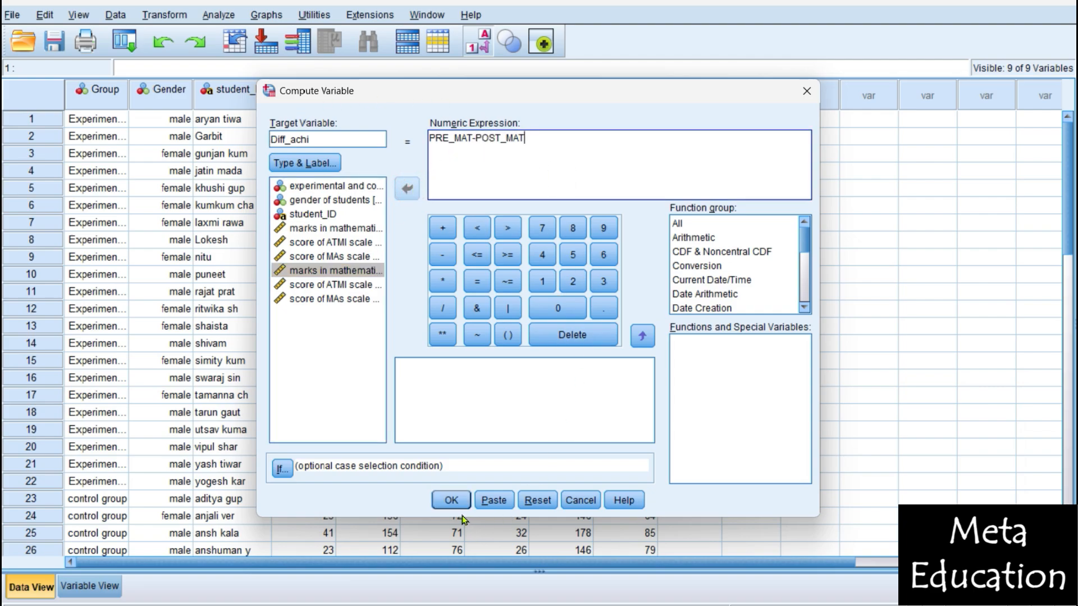
left_click(451, 500)
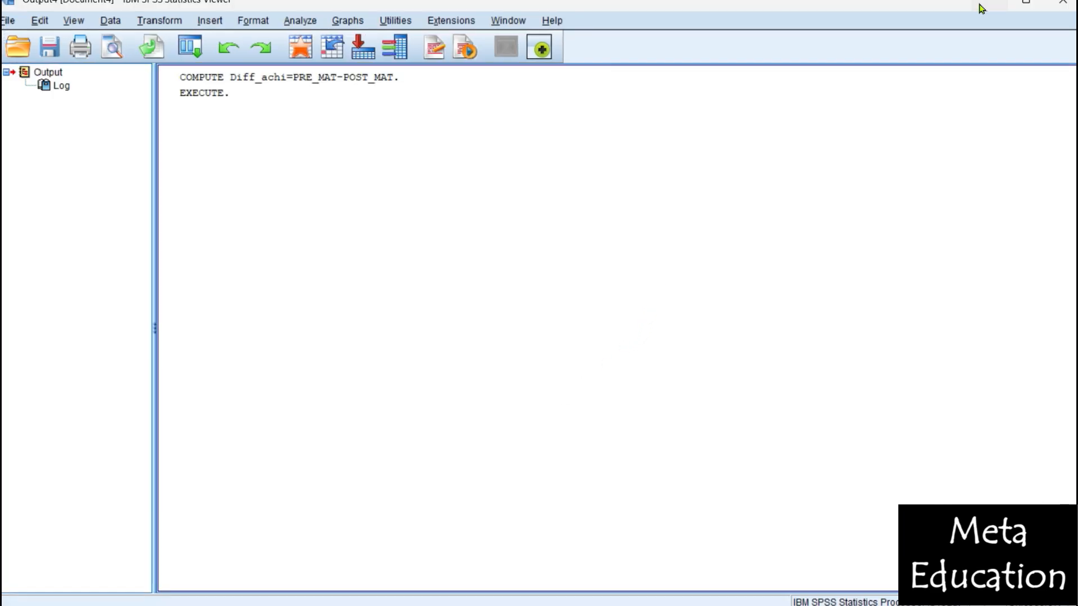
left_click(979, 8)
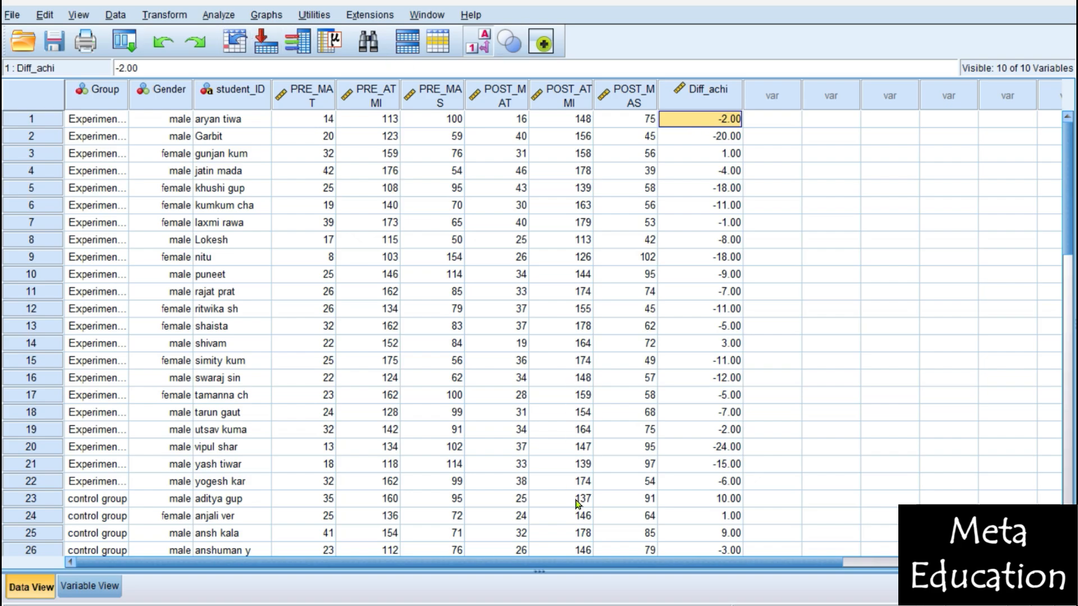
- Set up an Explore analysis with Diff_achi as the dependent variable
left_click(216, 16)
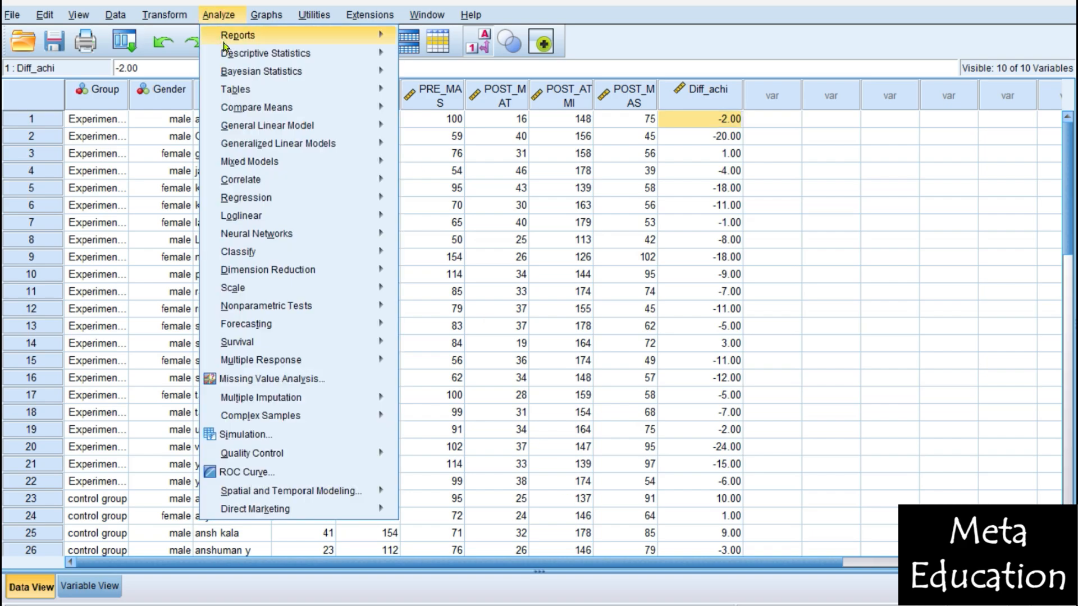
mouse_move(230, 59)
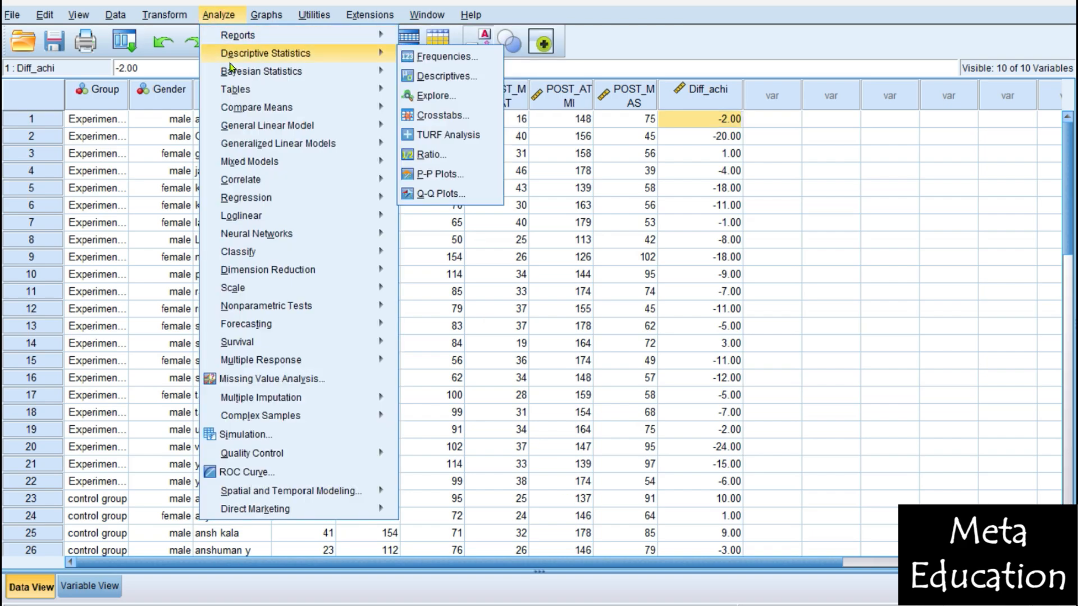
left_click(445, 97)
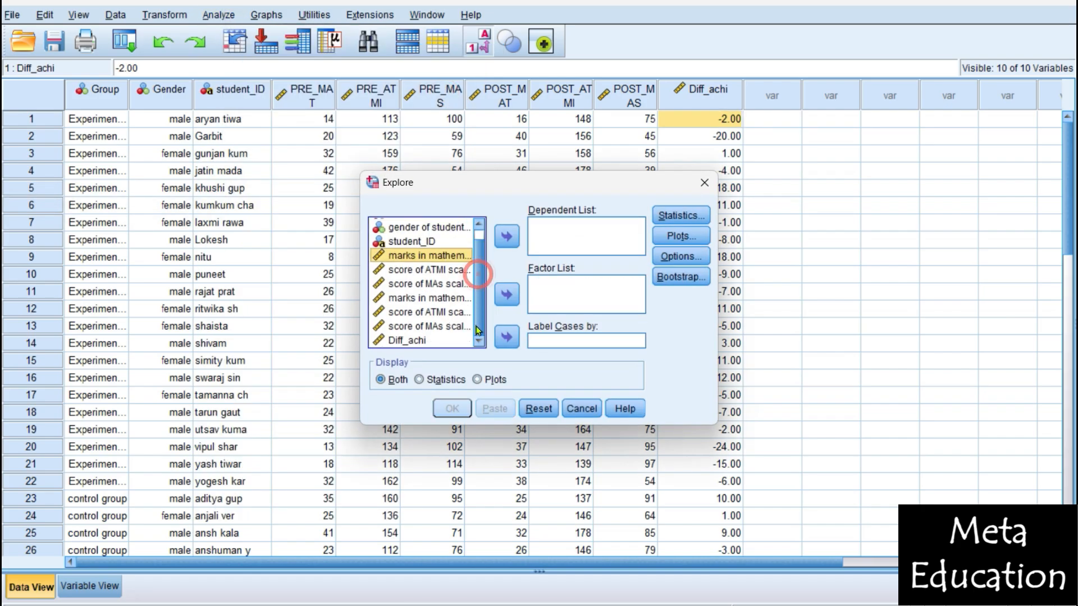
left_click(405, 344)
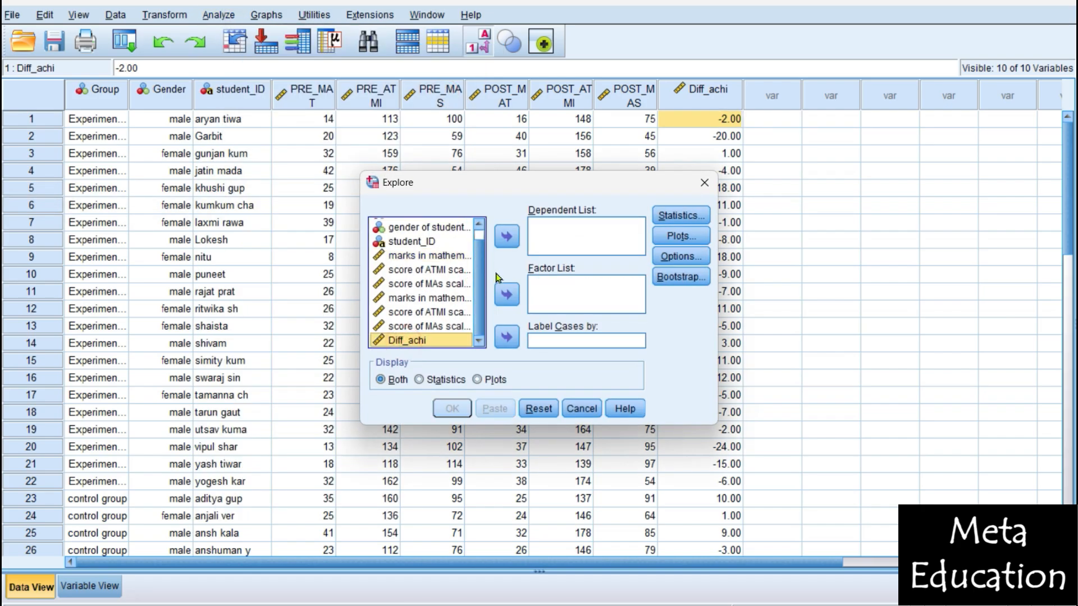
left_click(511, 236)
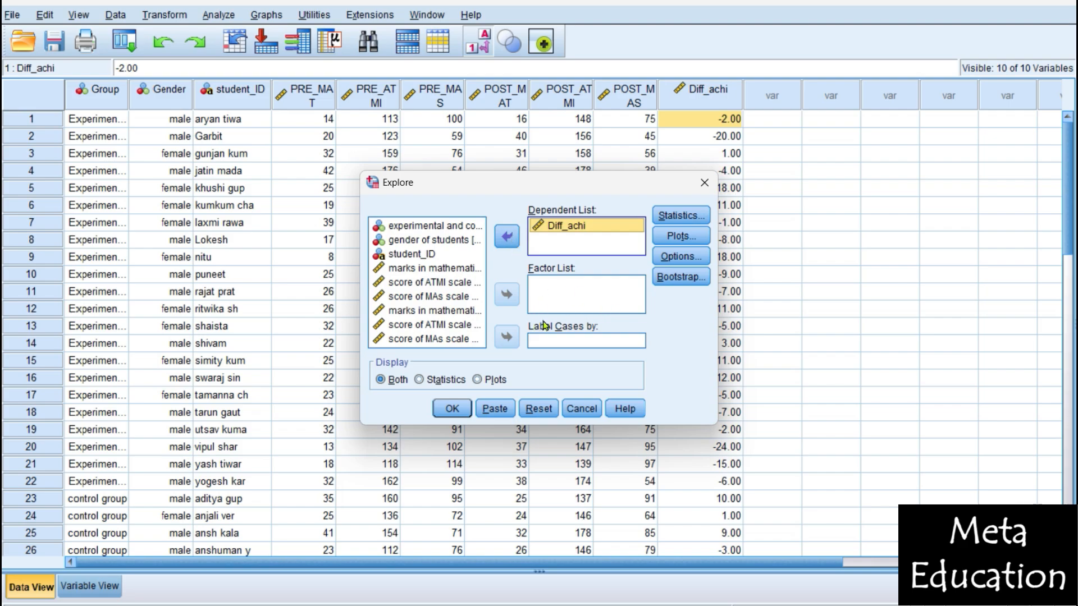
- Add outliers to the Explore statistics, keep normality plots with tests enabled, and run the analysis
left_click(683, 215)
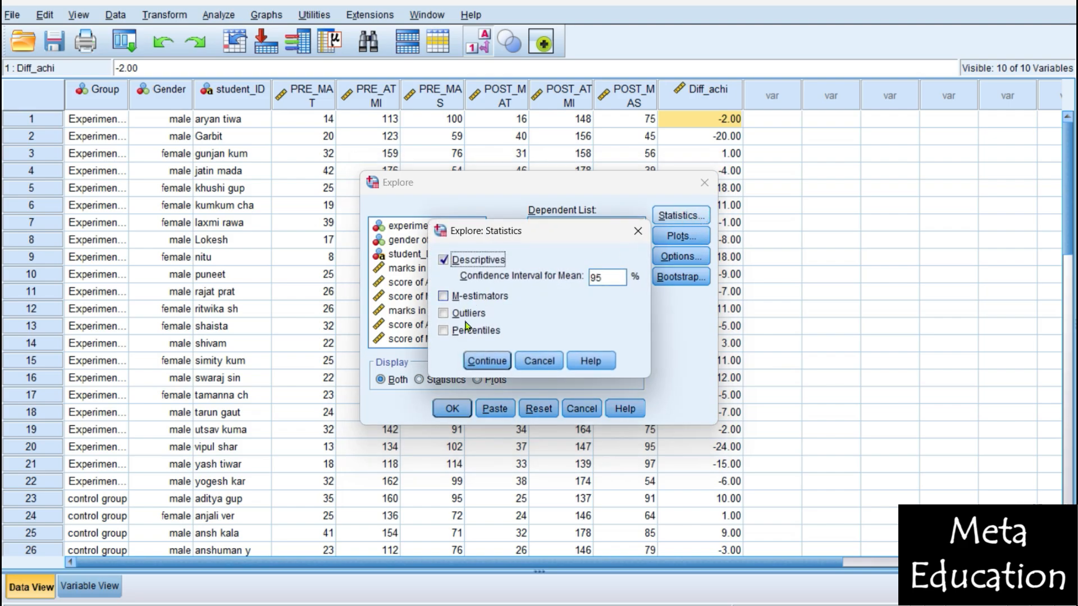
left_click(444, 313)
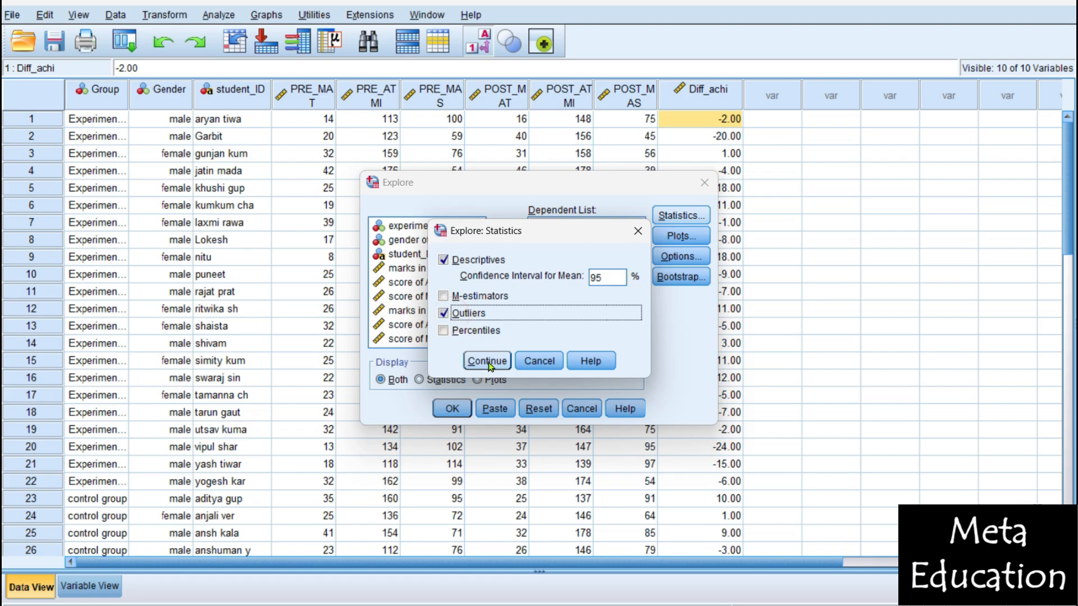
left_click(488, 361)
left_click(681, 236)
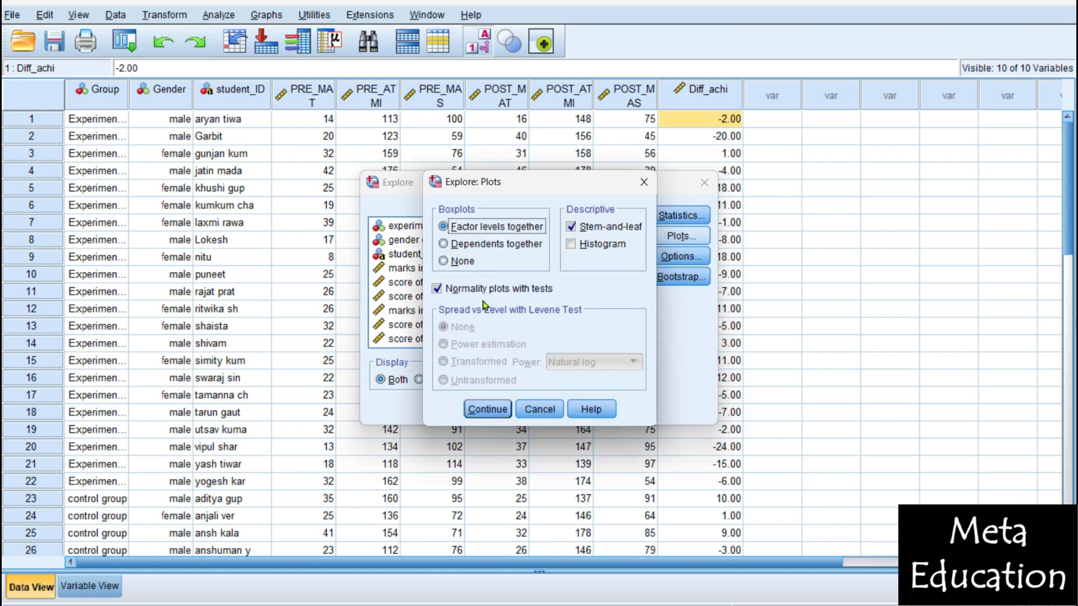
left_click(487, 409)
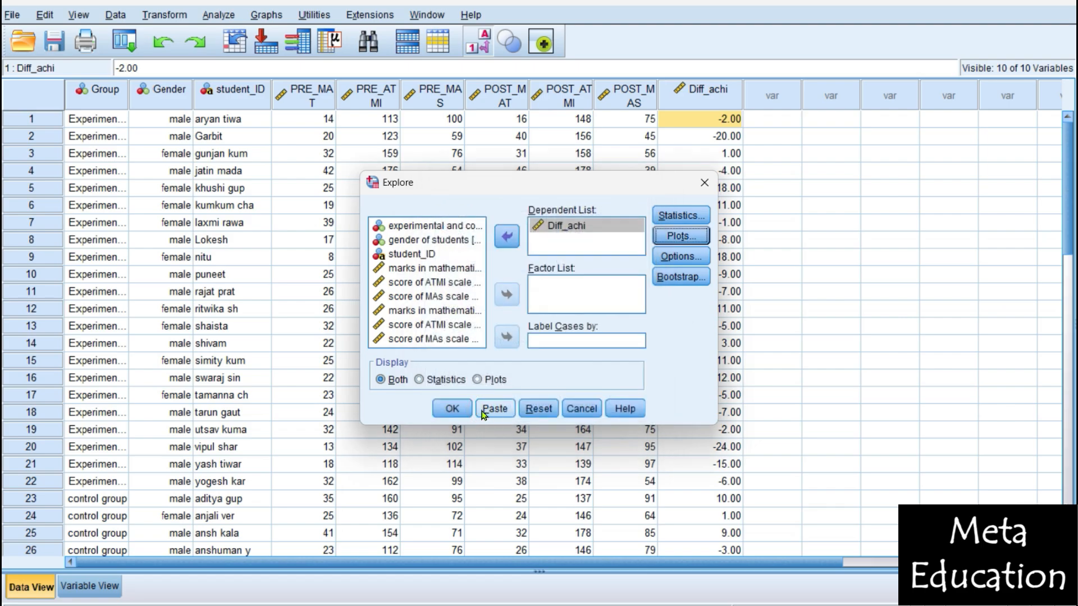
left_click(453, 409)
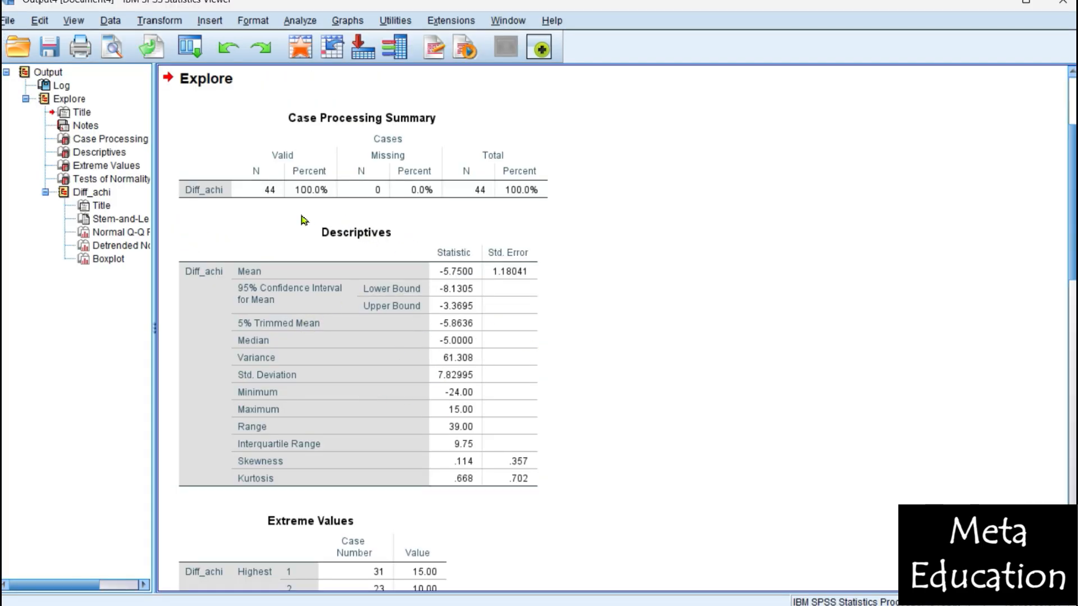
- Review the Explore output for Diff_achi, including descriptives, extreme values, normality tests and Q-Q plots, then return to the data
scroll(301, 220, "down", 5)
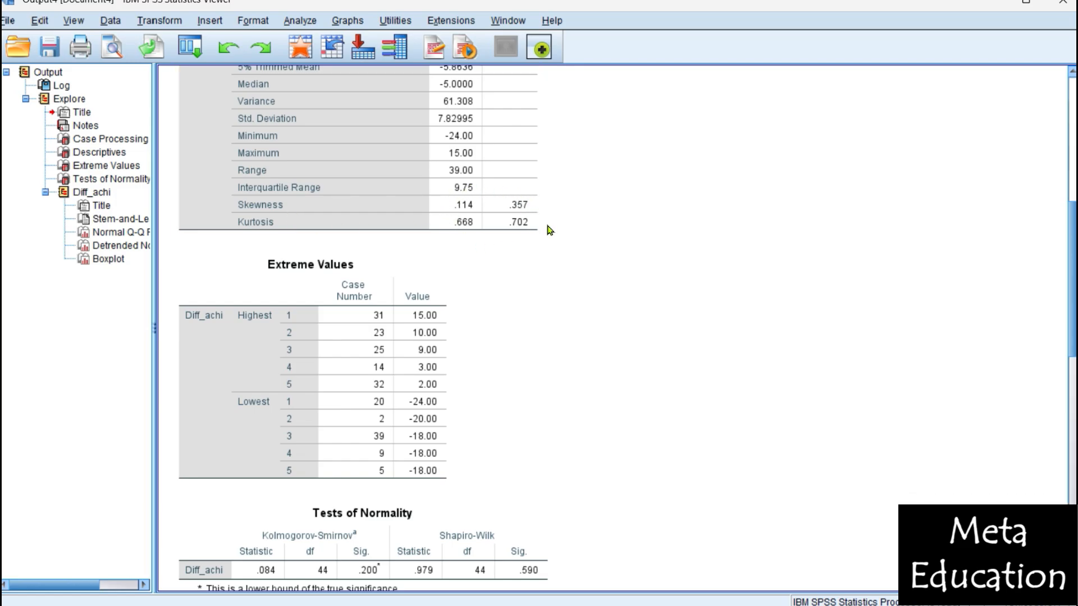
scroll(357, 184, "down", 8)
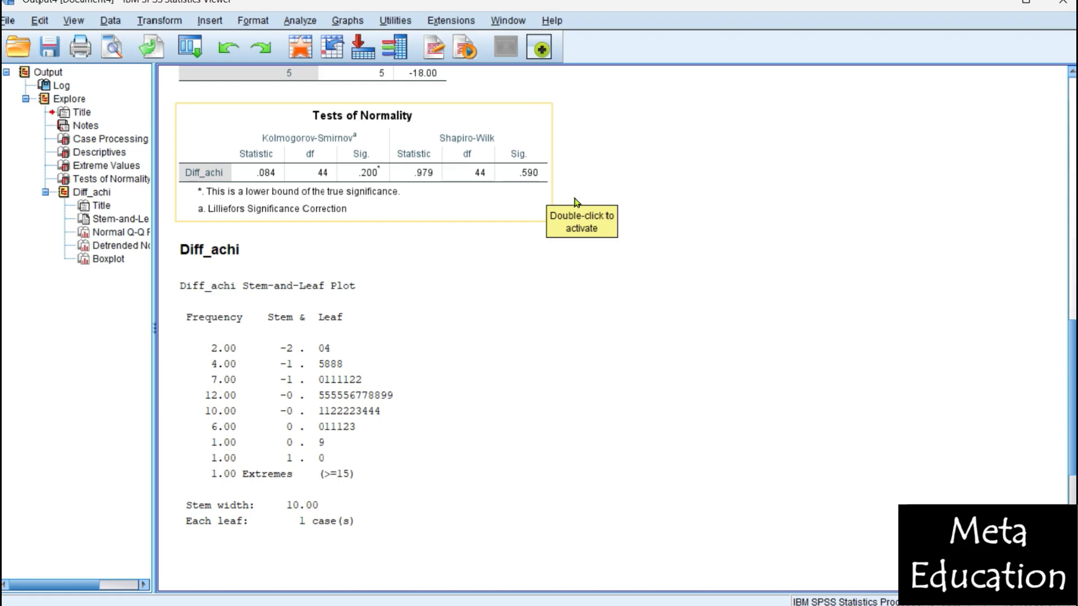
scroll(1072, 394, "down", 15)
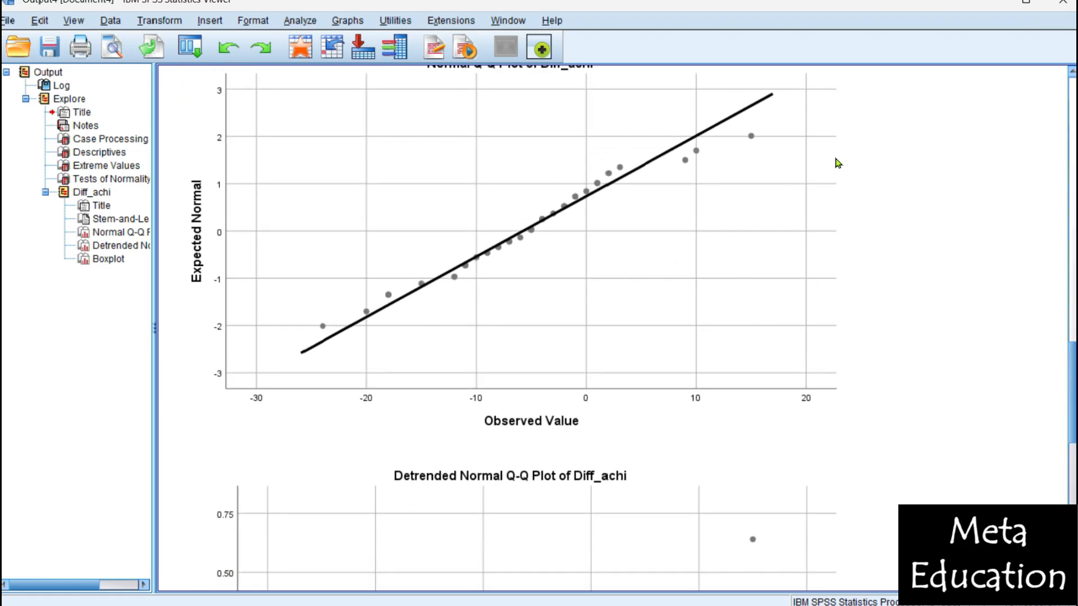
scroll(1069, 495, "down", 10)
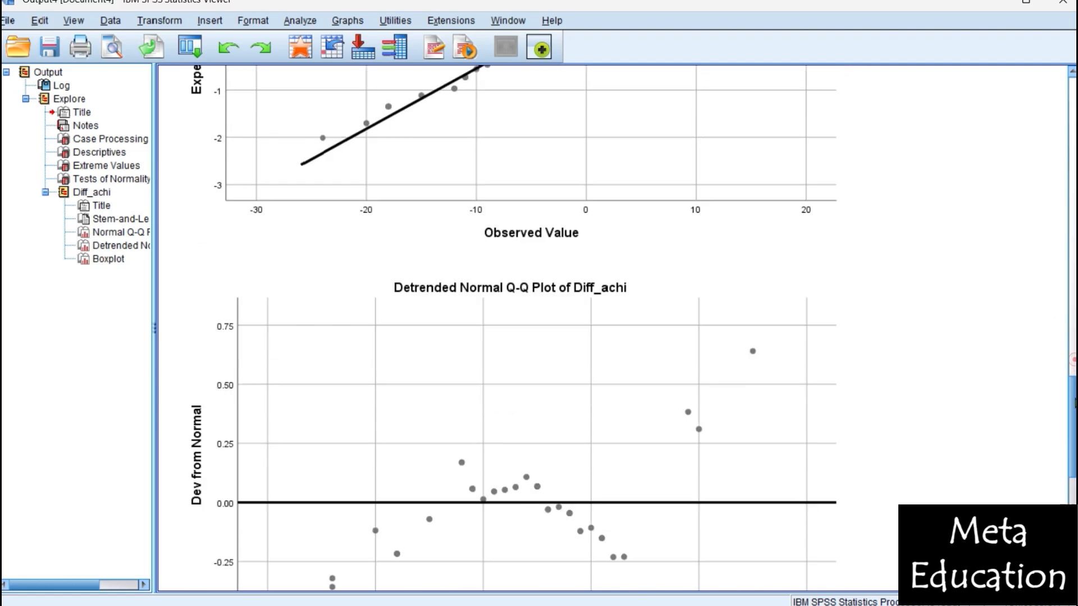
scroll(1069, 495, "down", 1)
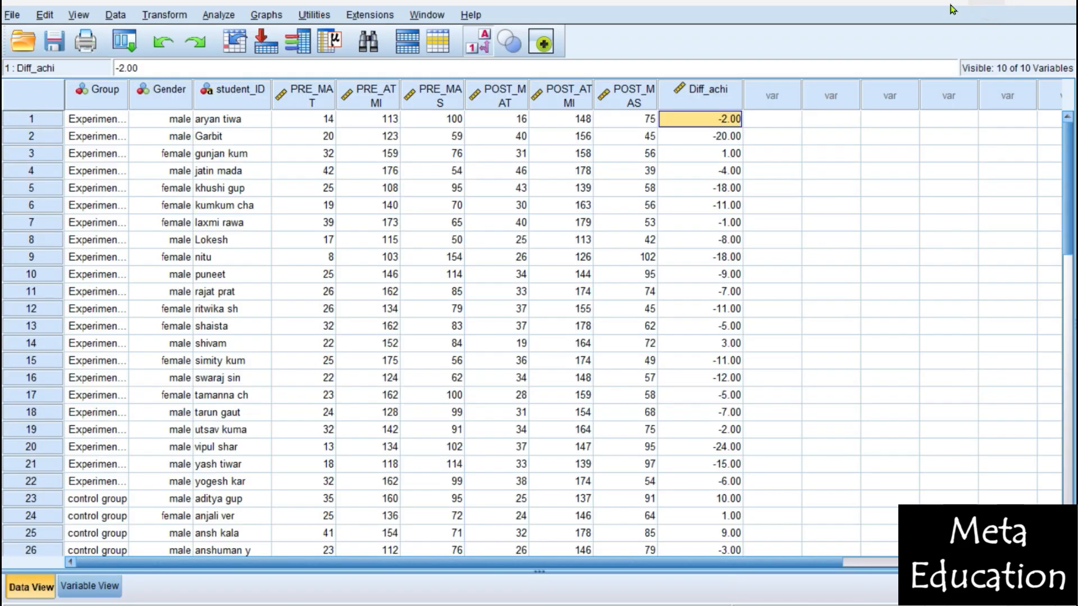
left_click(990, 6)
- Set up a Paired-Samples T Test pairing the pre-test mathematics marks with the post-test mathematics marks
left_click(220, 16)
mouse_move(243, 113)
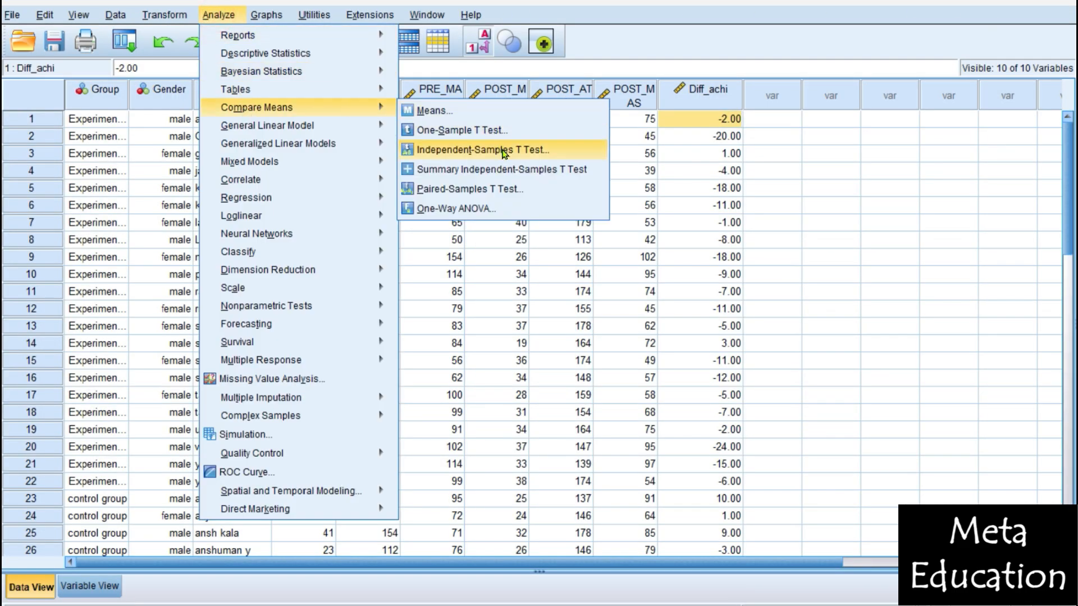
left_click(506, 194)
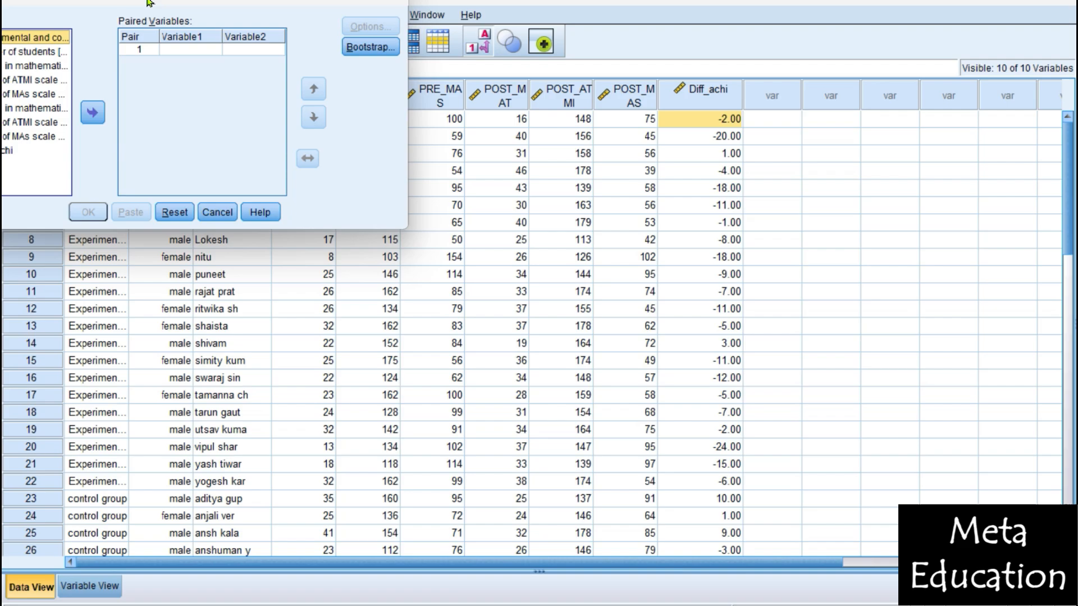
left_click_drag(142, 1, 312, 97)
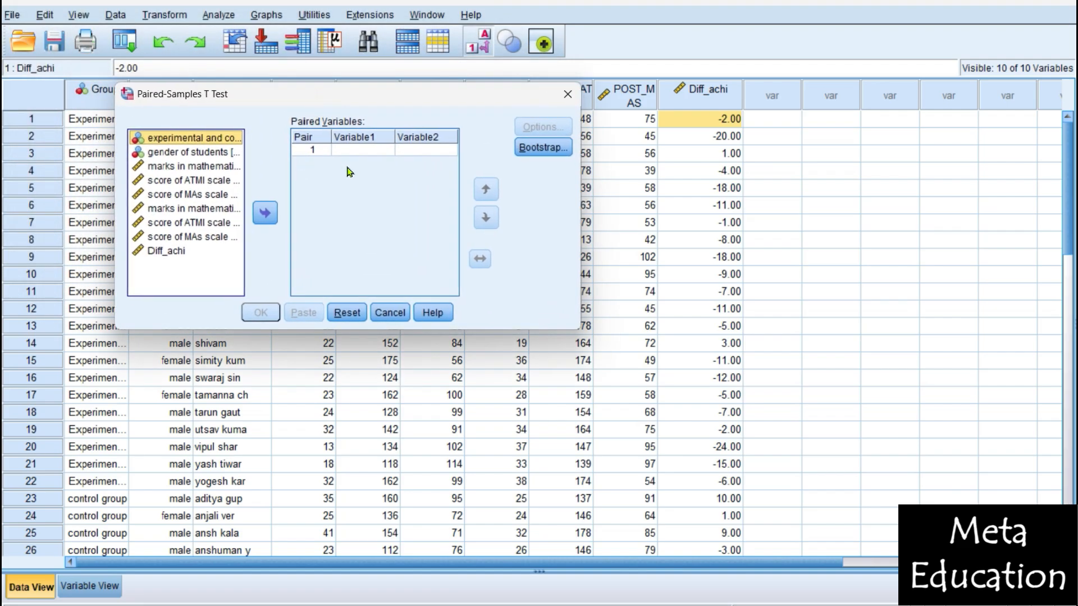
left_click(180, 167)
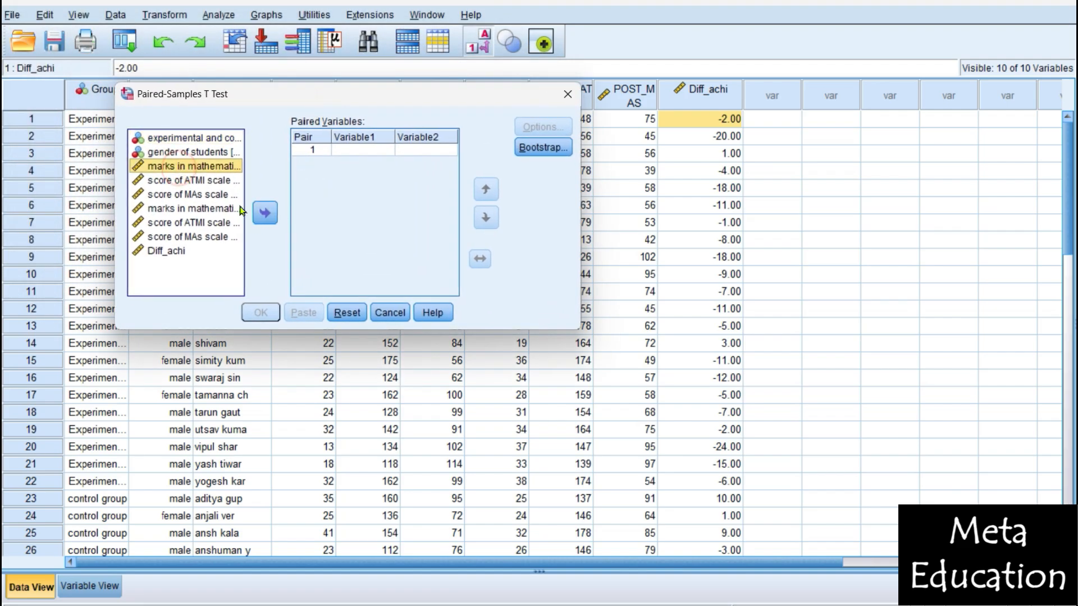
left_click(266, 213)
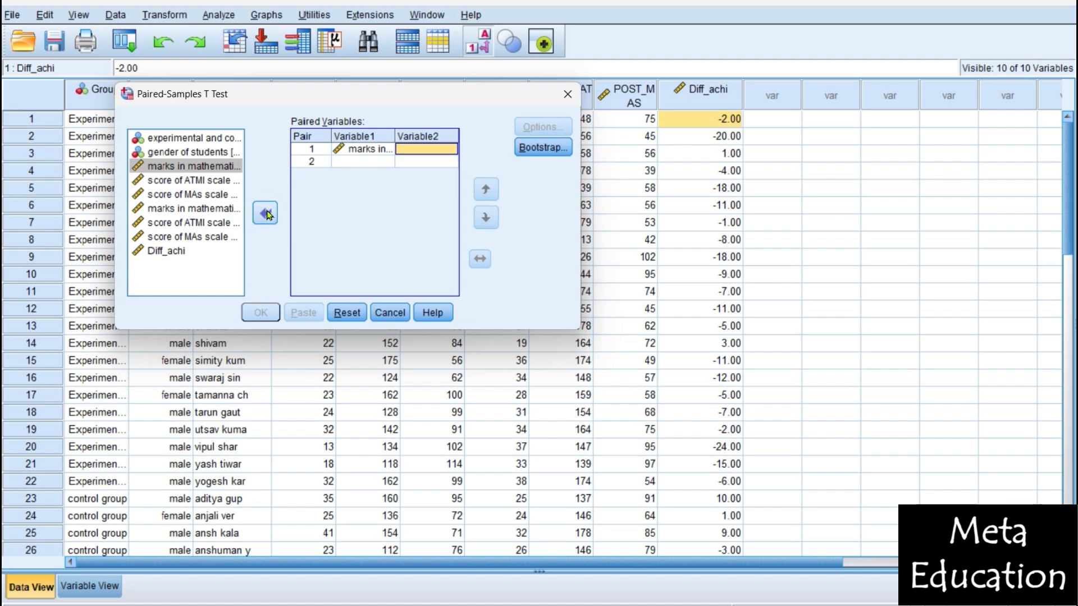
left_click(205, 209)
left_click(265, 213)
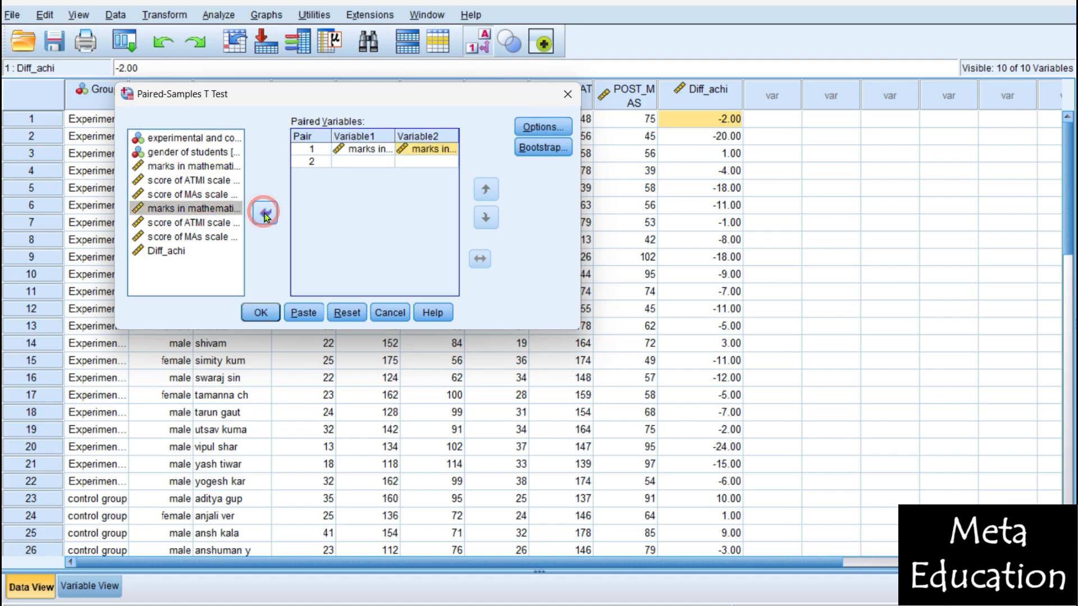
- Keep the 95% confidence interval with cases excluded analysis by analysis, and run the paired-samples test
left_click(539, 135)
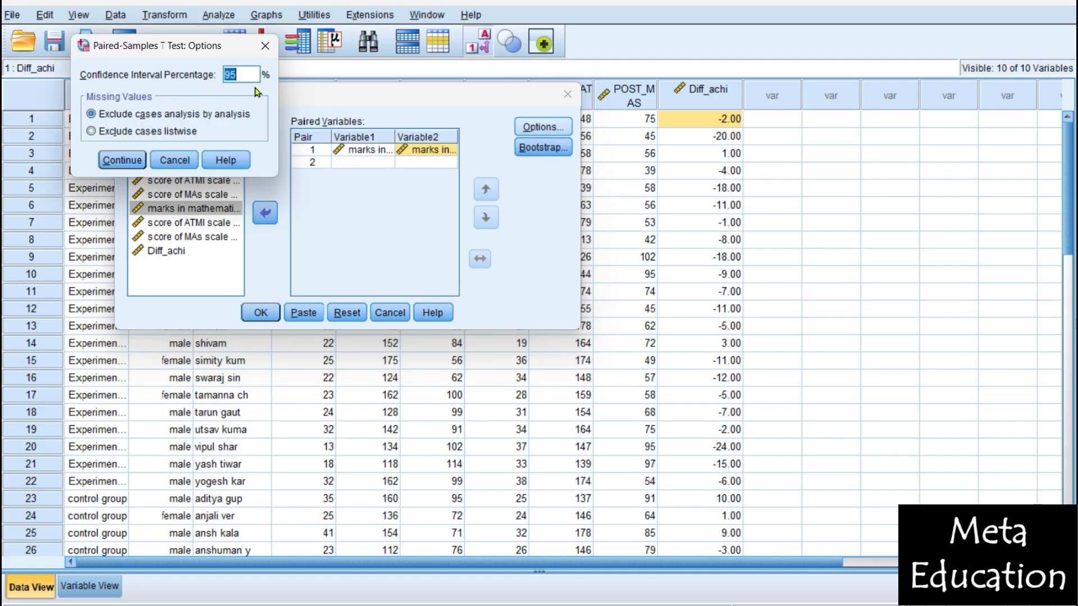
left_click(122, 160)
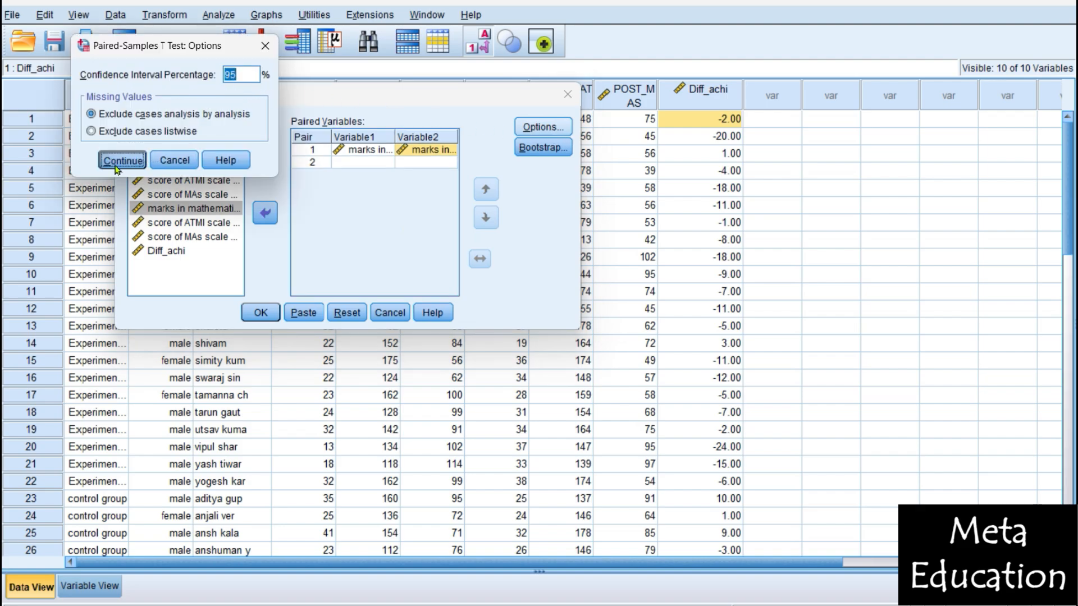
left_click(262, 312)
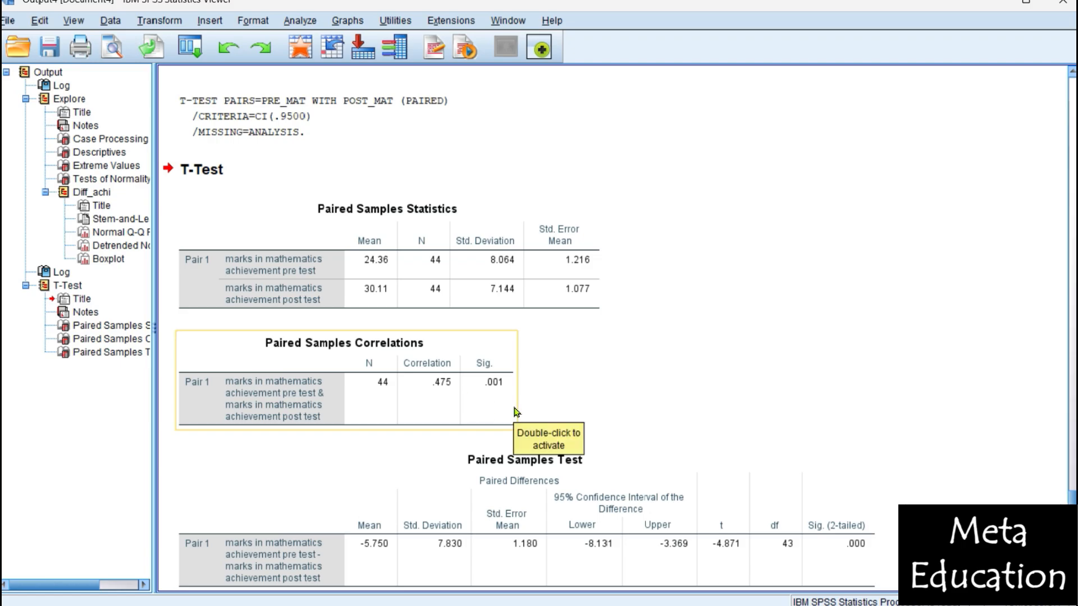
- Examine the exact two-tailed significance in the Paired Samples Test table, and compare the t value with the pre-test and post-test means
scroll(364, 542, "down", 1)
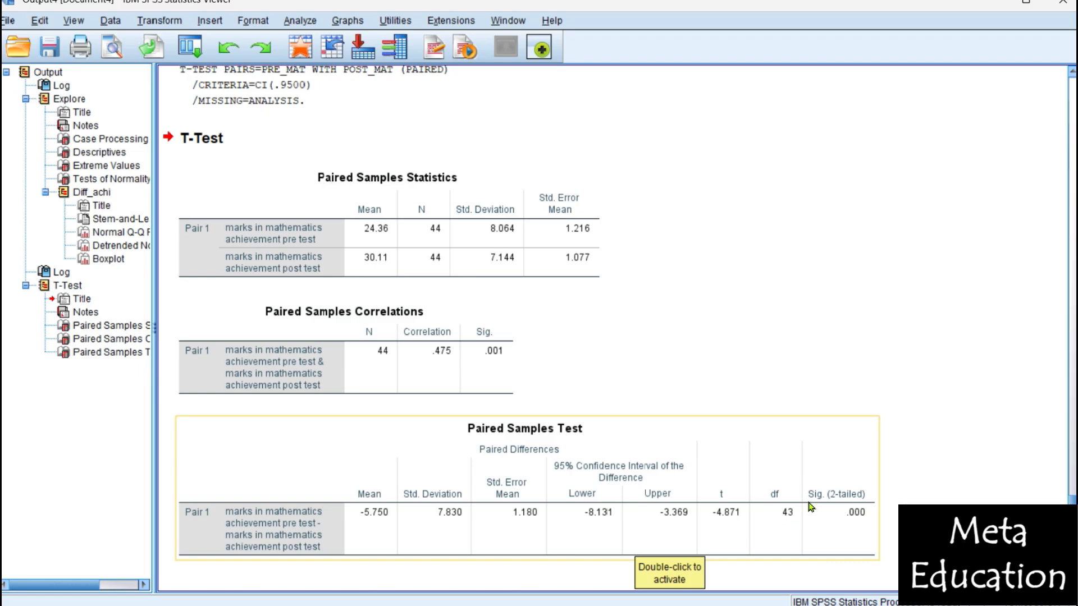
double_click(856, 515)
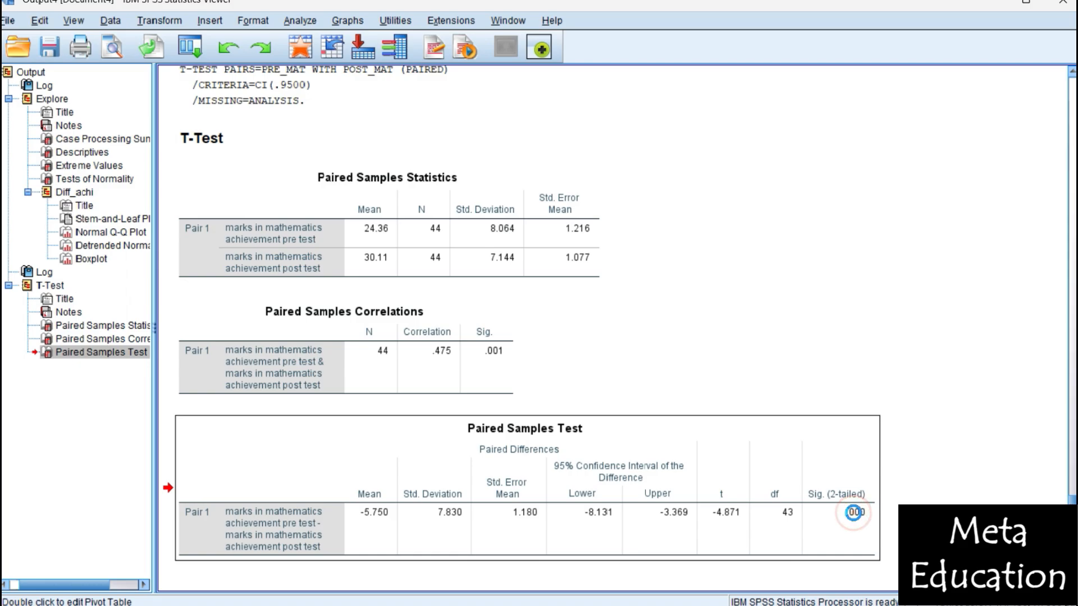
double_click(618, 122)
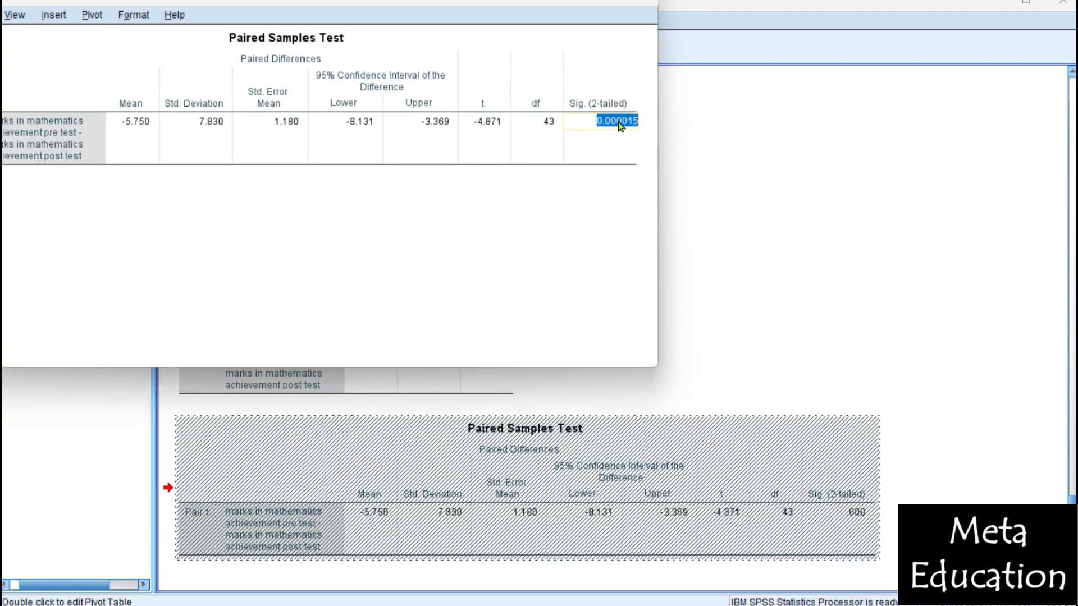
left_click(618, 122)
left_click(645, 1)
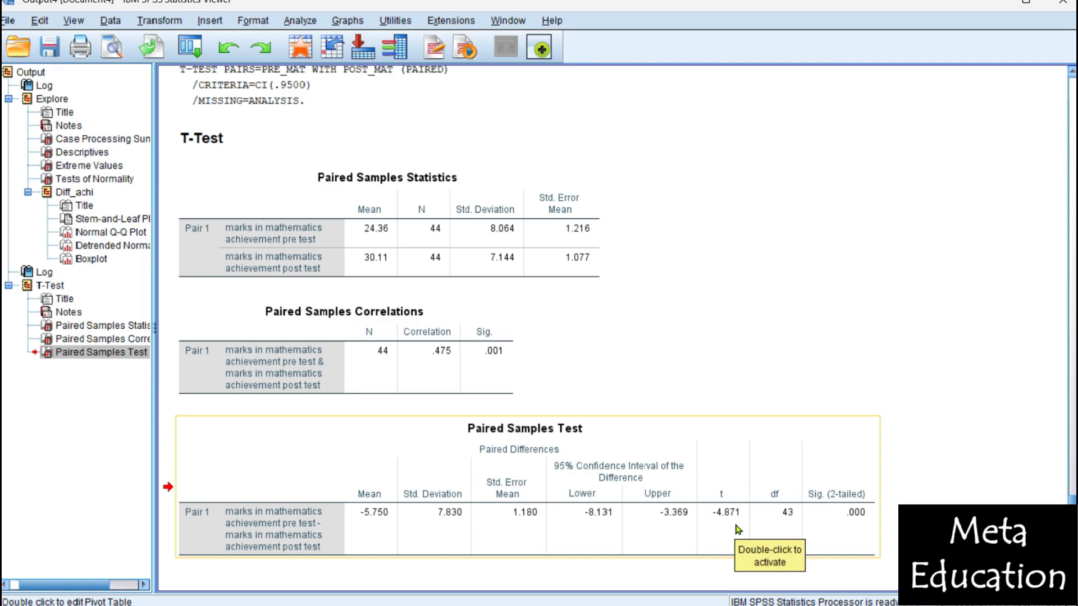
left_click_drag(734, 523, 372, 234)
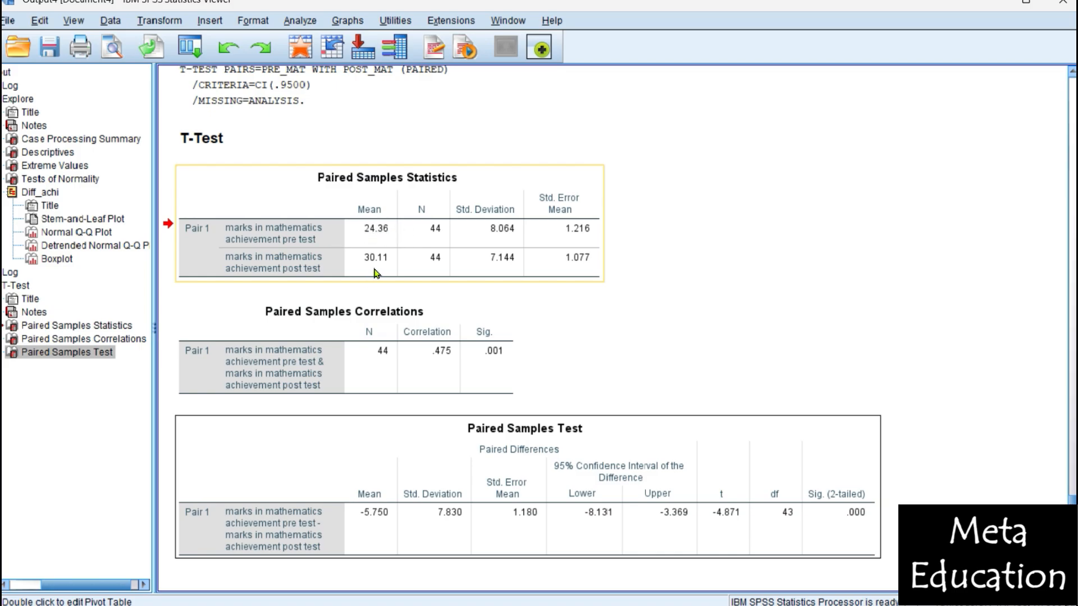